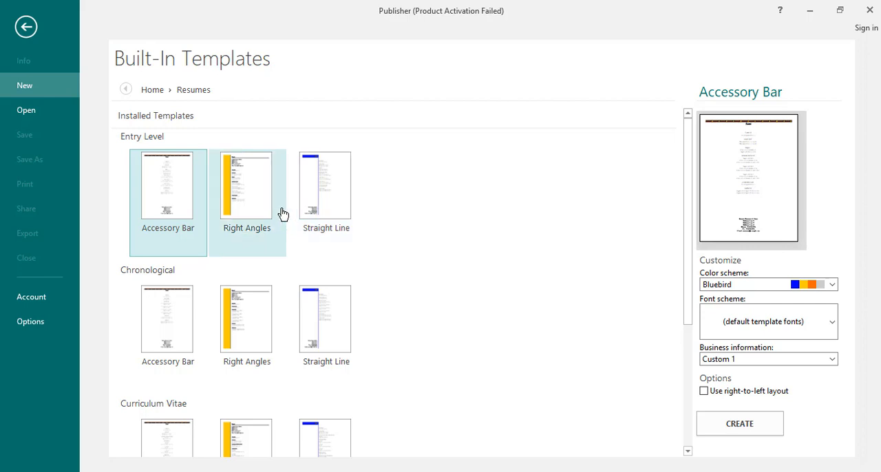
# Create a resume from the Entry Level Right Angles template and accept adding the new item to the Building Block Library
pyautogui.click(272, 211)
pyautogui.doubleClick(272, 211)
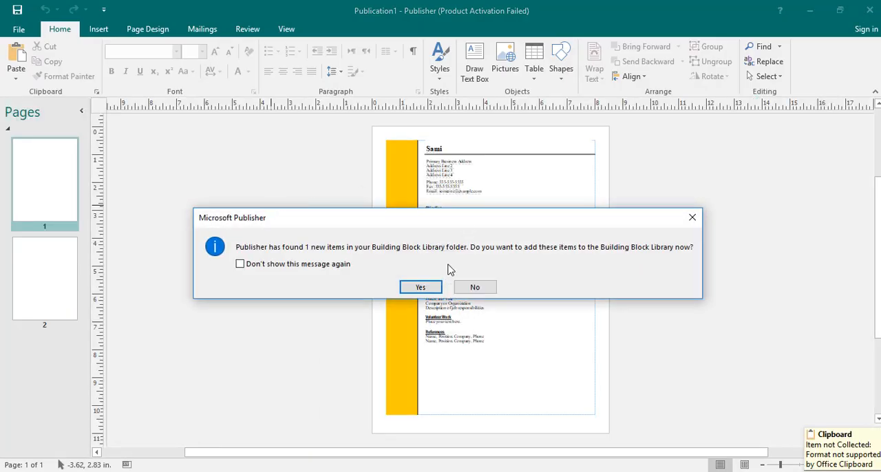
pyautogui.click(421, 286)
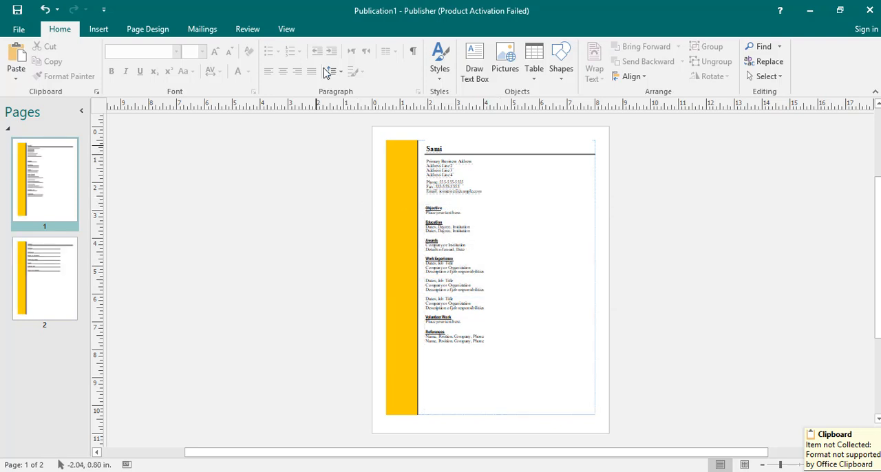
# Insert the current date into the header of the master page, then close master page editing
pyautogui.click(288, 31)
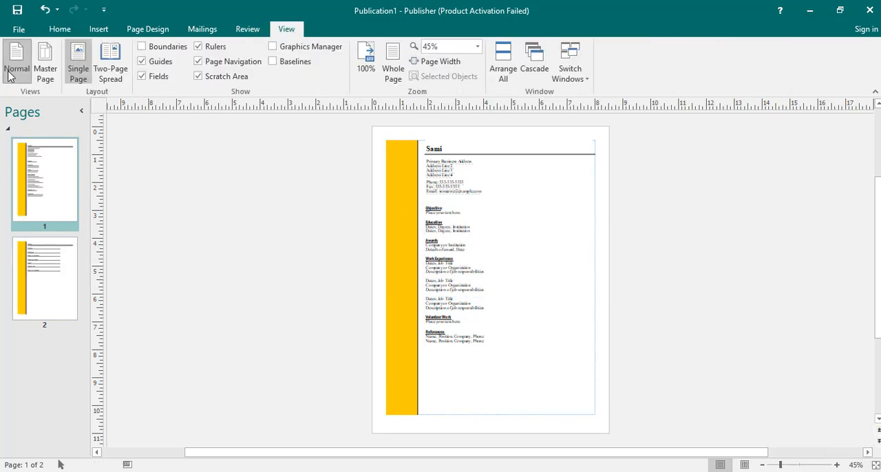
pyautogui.click(49, 77)
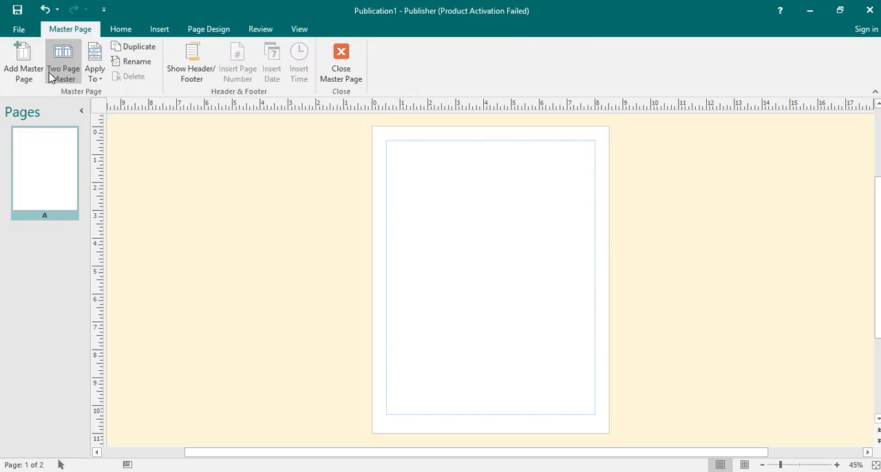
pyautogui.click(192, 62)
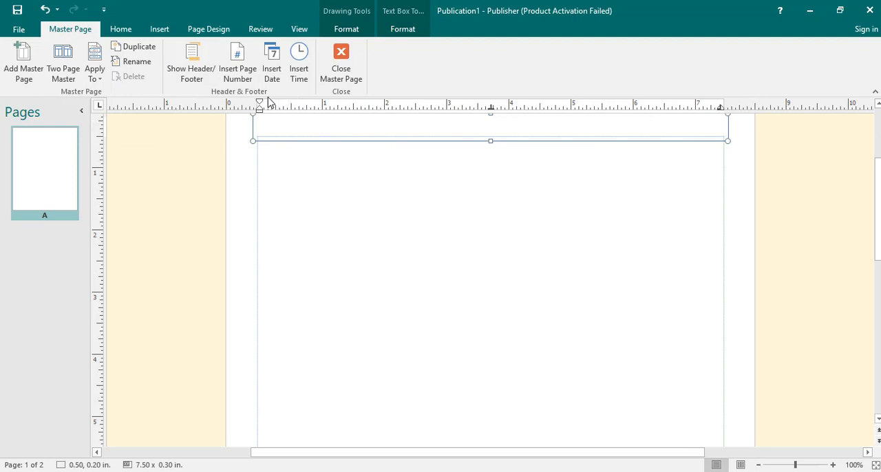
pyautogui.click(272, 65)
pyautogui.click(235, 145)
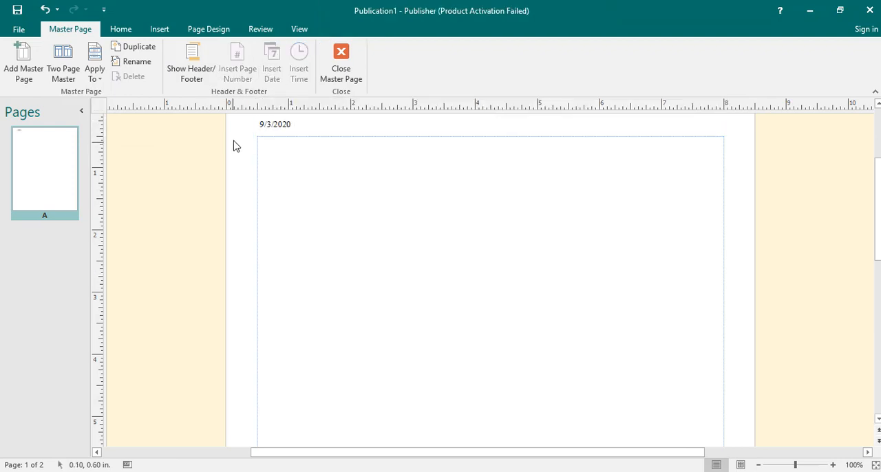
pyautogui.click(341, 66)
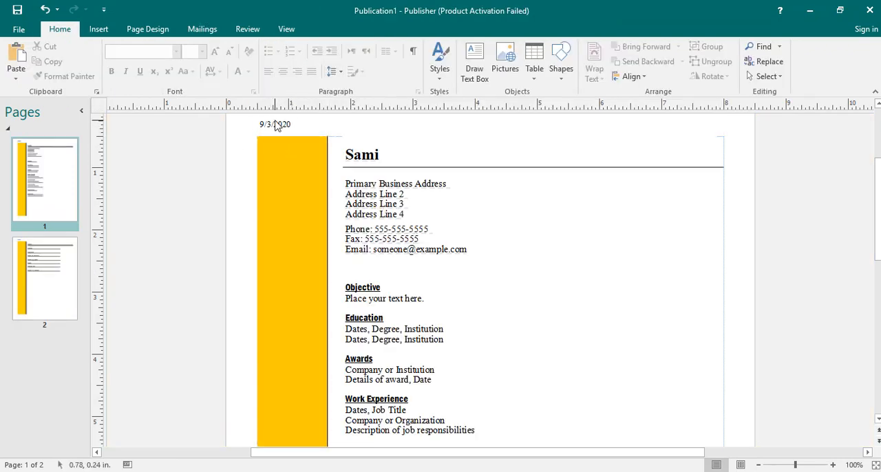
# Insert a duplicate of the resume's page 2
pyautogui.click(287, 29)
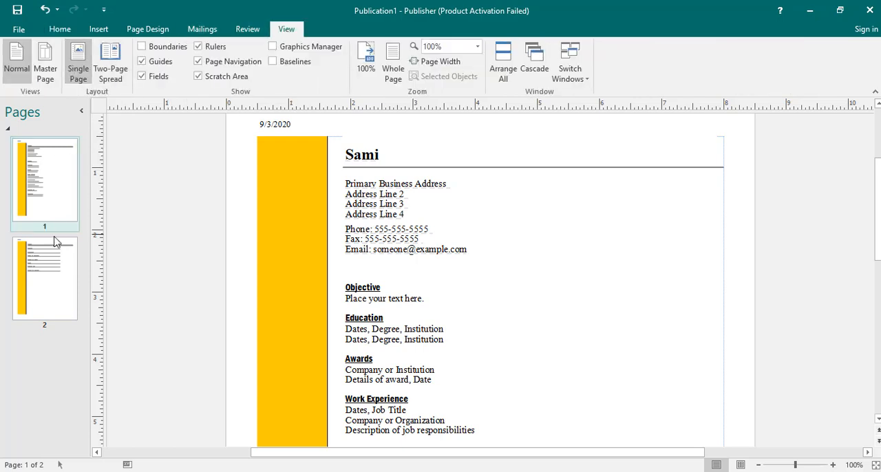
pyautogui.moveTo(47, 210); pyautogui.dragTo(52, 165)
pyautogui.click(44, 259)
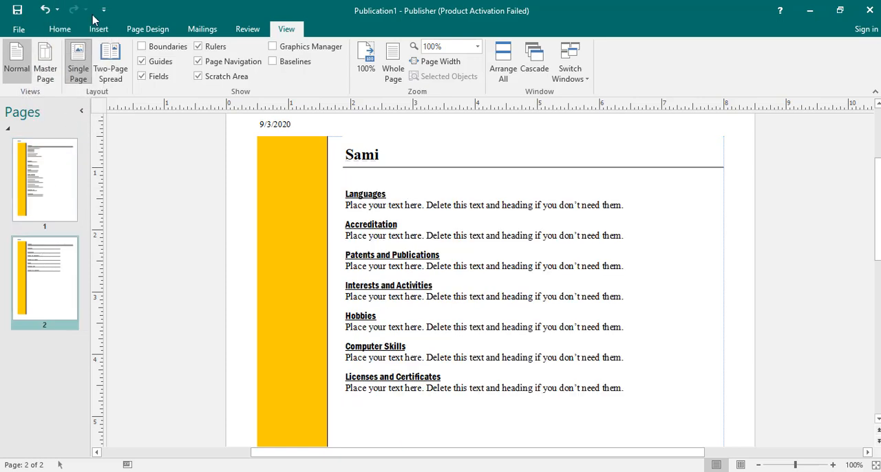
pyautogui.click(103, 9)
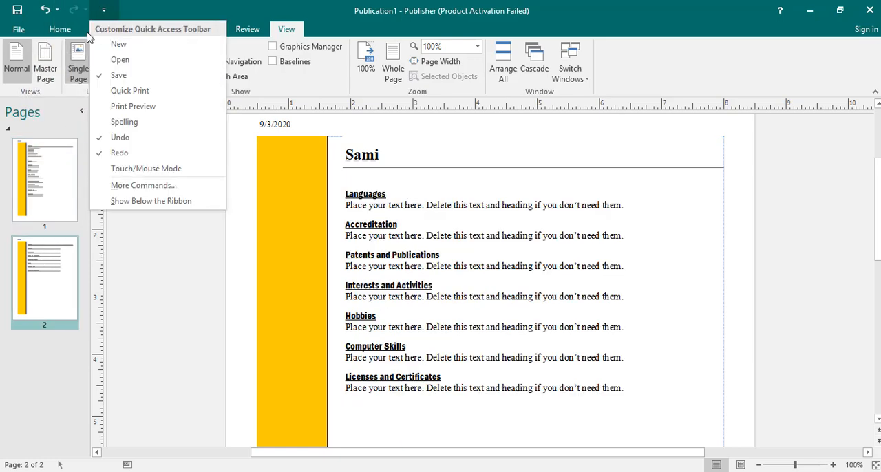
pyautogui.click(89, 32)
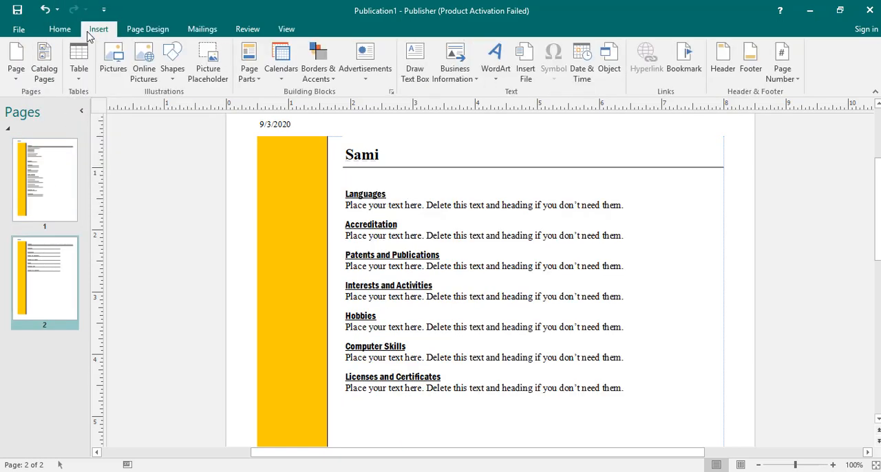
pyautogui.click(15, 73)
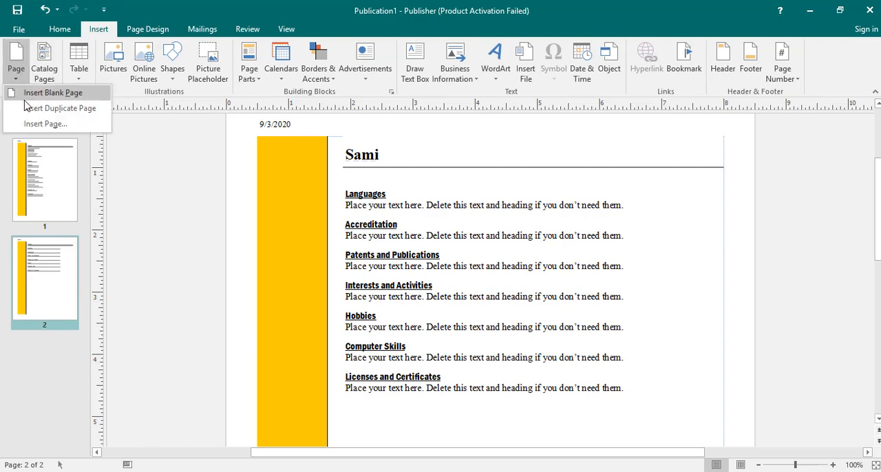
pyautogui.click(28, 108)
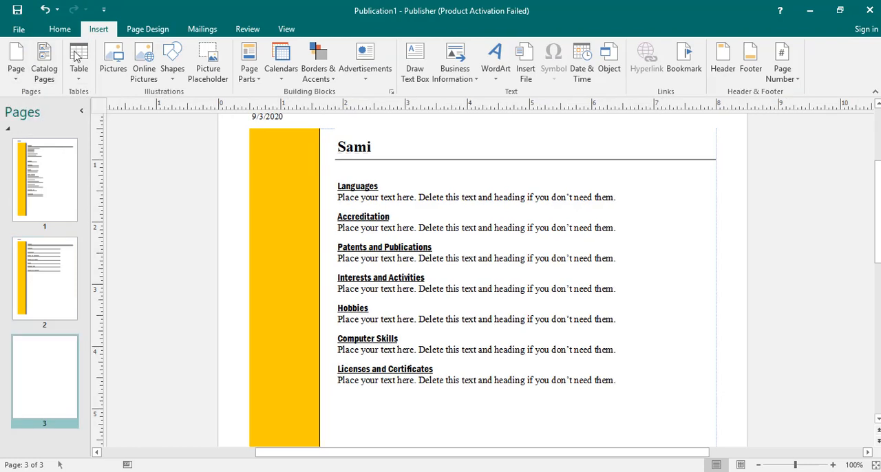
# Preview the resume pages as a two-page spread, then return to the single-page layout
pyautogui.click(146, 30)
pyautogui.click(285, 29)
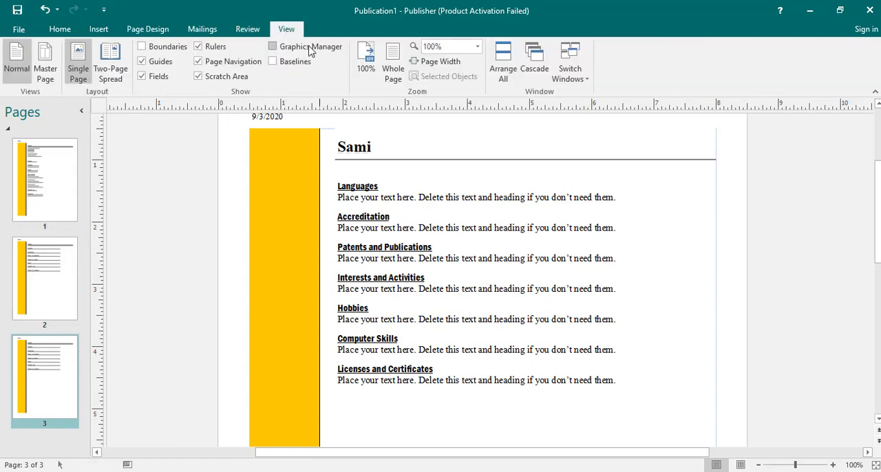
pyautogui.click(110, 68)
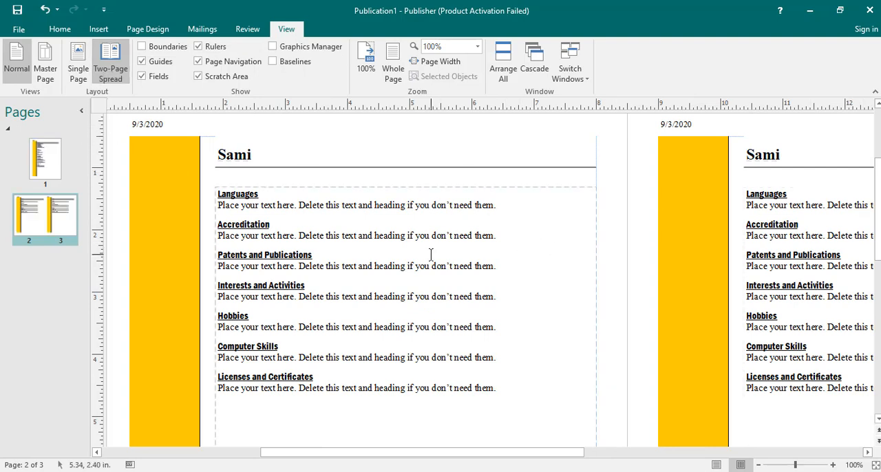
pyautogui.click(102, 78)
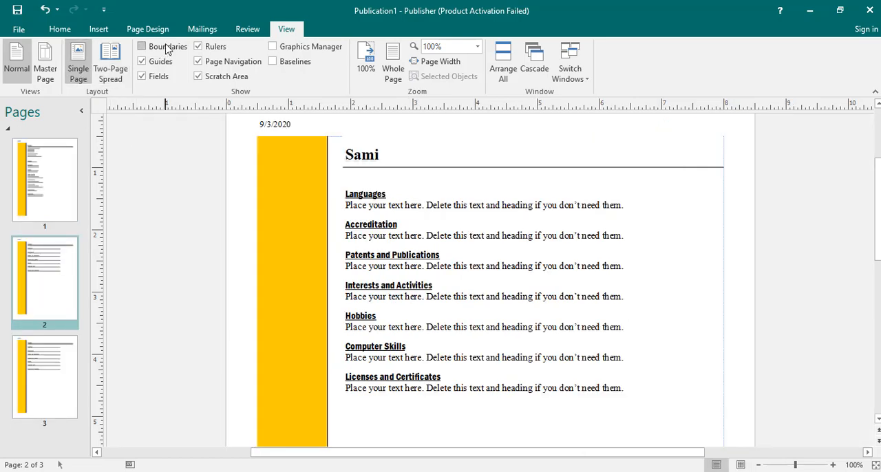
# Show the object boundaries and hide the guides in the resume
pyautogui.click(142, 46)
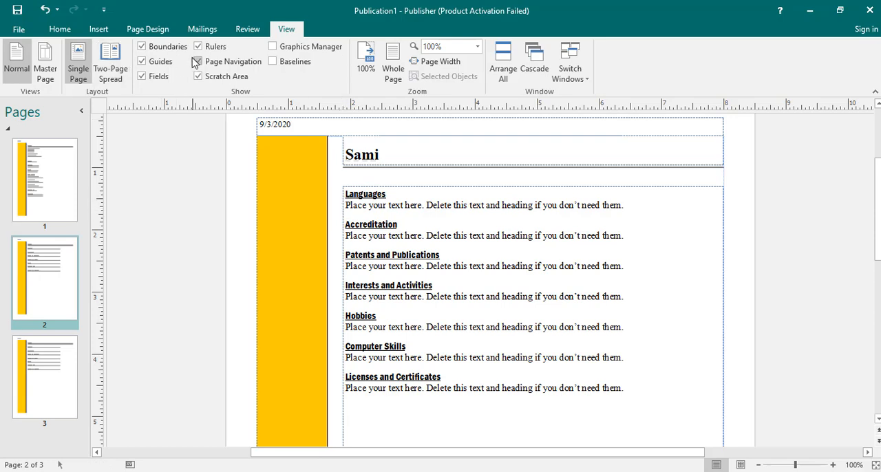
pyautogui.click(200, 78)
pyautogui.click(165, 66)
# Create a new blank publication and dismiss the Microsoft Office Activation Wizard
pyautogui.click(19, 29)
pyautogui.click(36, 88)
pyautogui.click(223, 202)
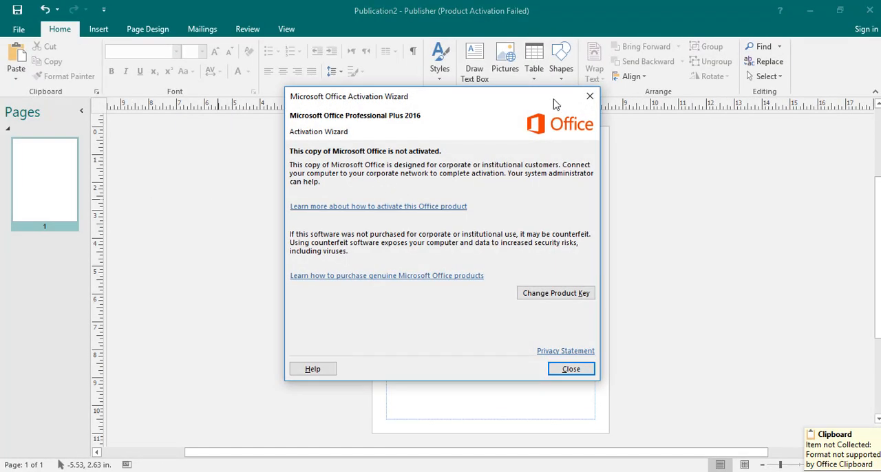
pyautogui.click(592, 96)
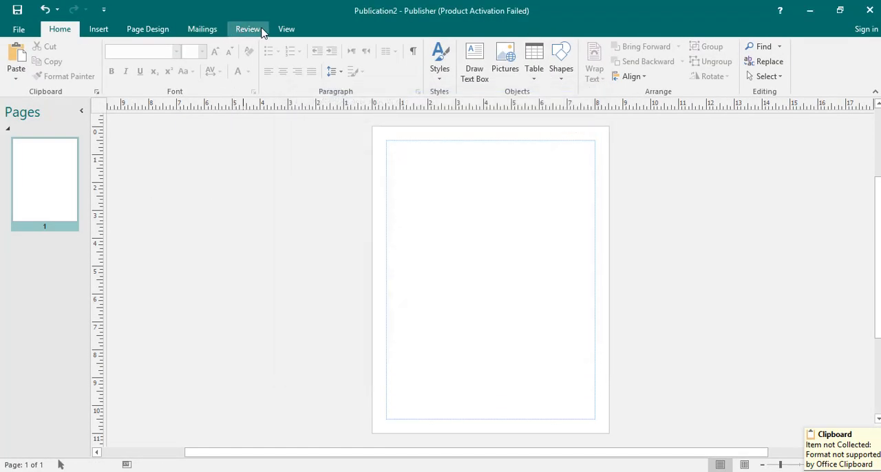
# Hide the margin guides on the blank page, then show them again
pyautogui.click(286, 28)
pyautogui.click(155, 64)
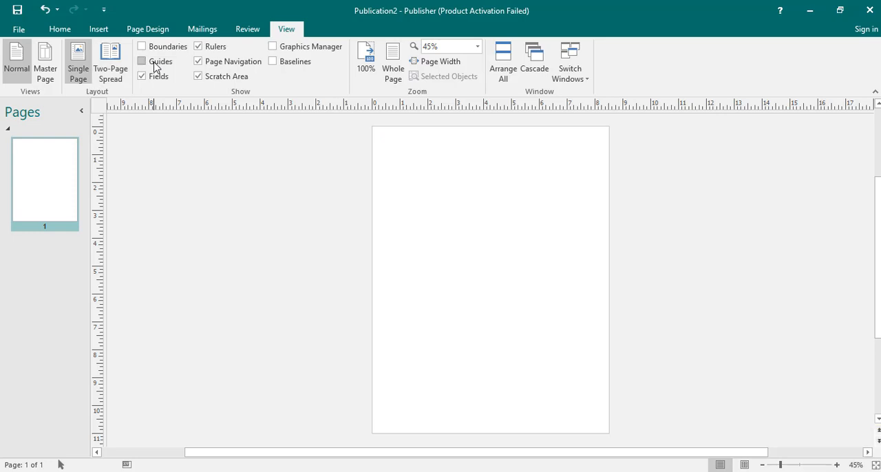
pyautogui.click(155, 63)
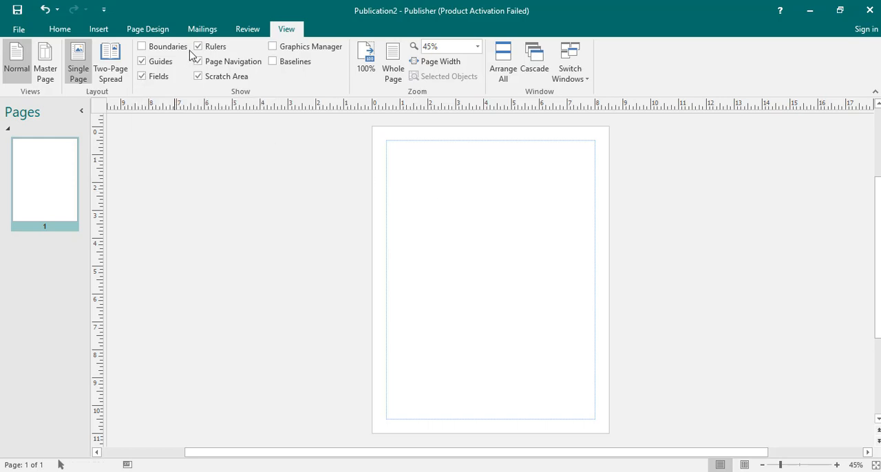
pyautogui.click(203, 29)
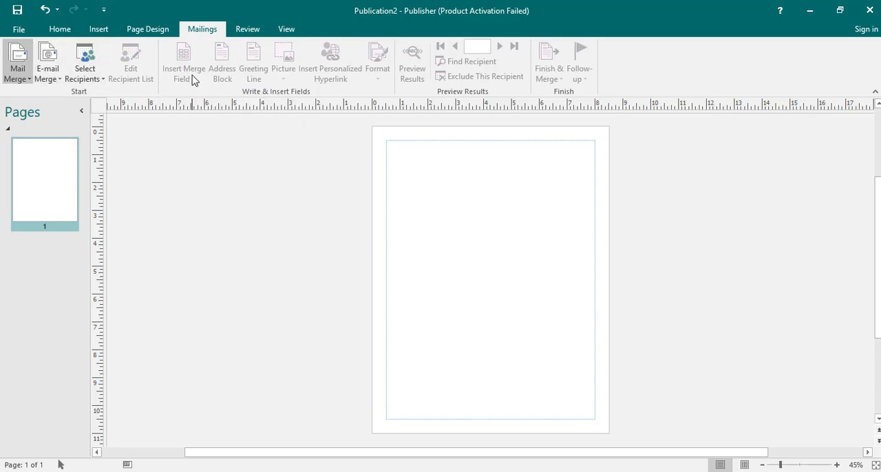
pyautogui.click(286, 29)
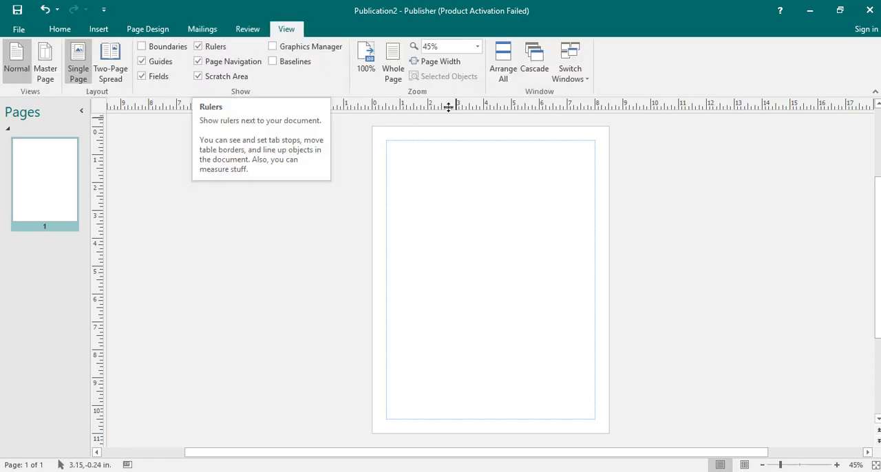
# Switch to Publication1, indent the Accreditation heading by about 0.2 inch, and move the right indent of the Languages placeholder text inward
pyautogui.moveTo(340, 451)
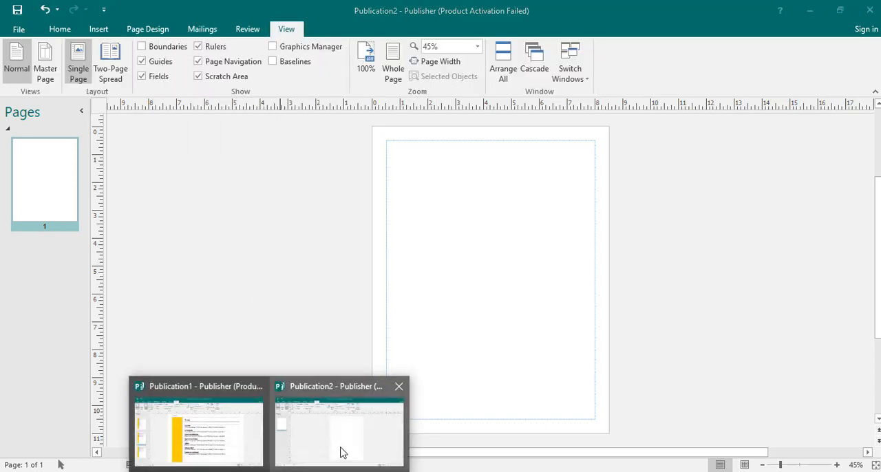
pyautogui.click(177, 442)
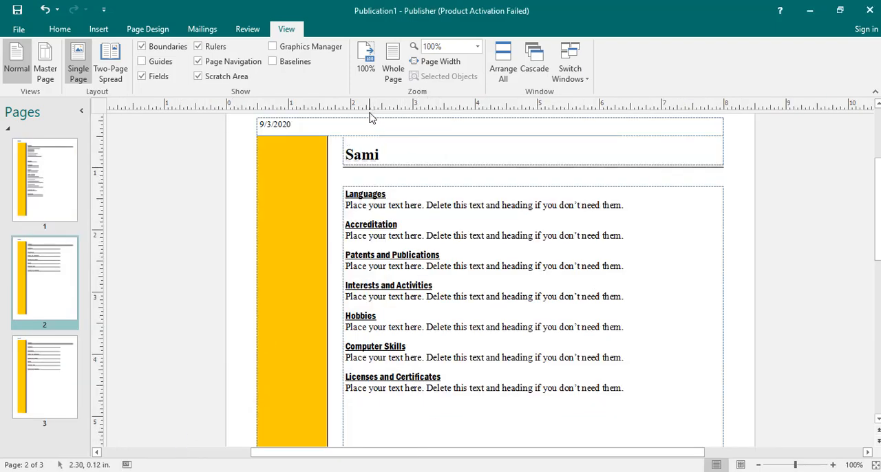
pyautogui.click(398, 225)
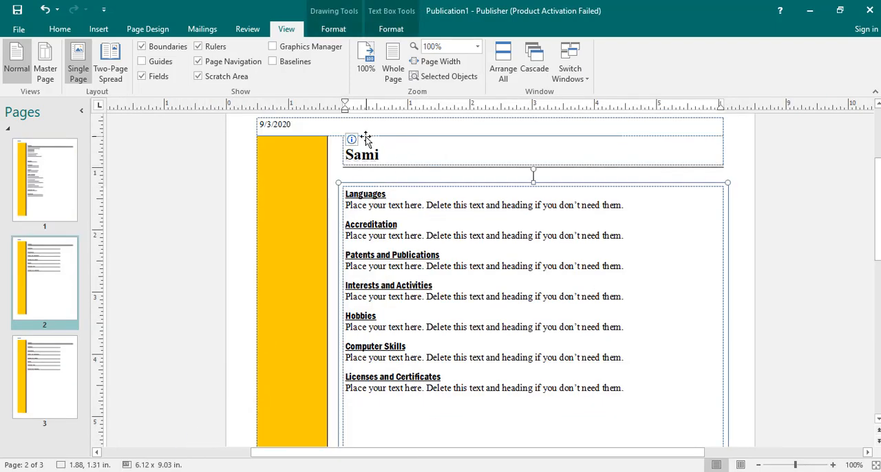
pyautogui.moveTo(346, 110); pyautogui.dragTo(358, 105)
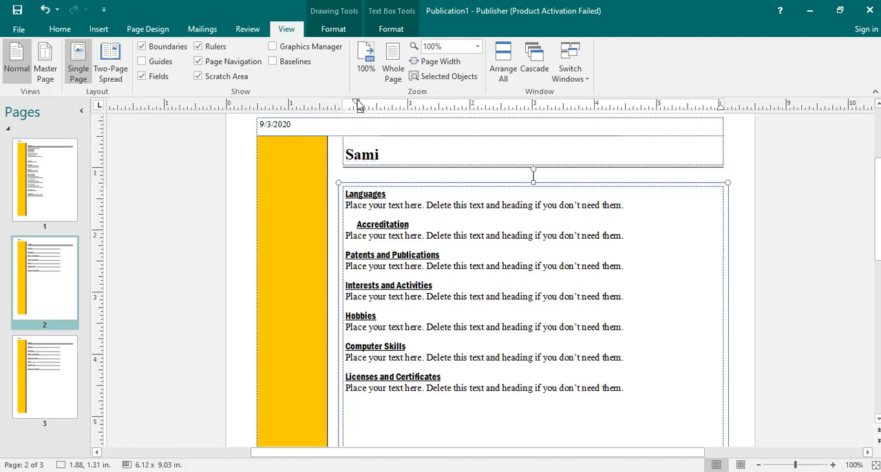
pyautogui.click(353, 206)
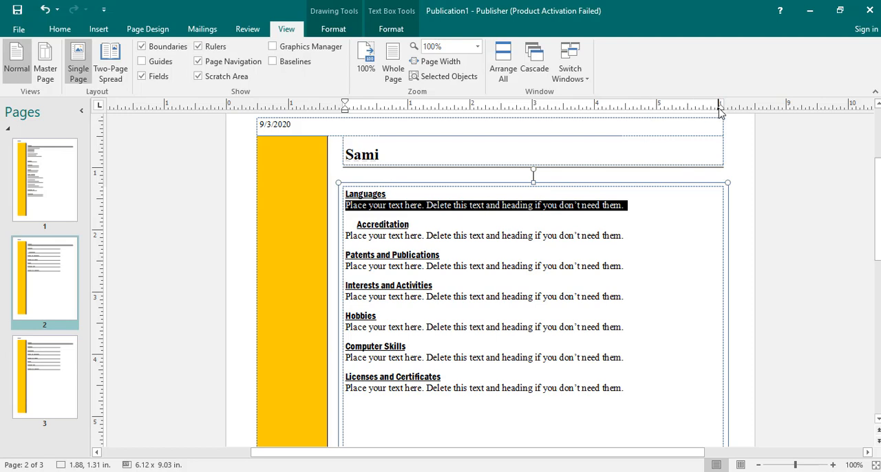
pyautogui.moveTo(720, 112); pyautogui.dragTo(645, 121)
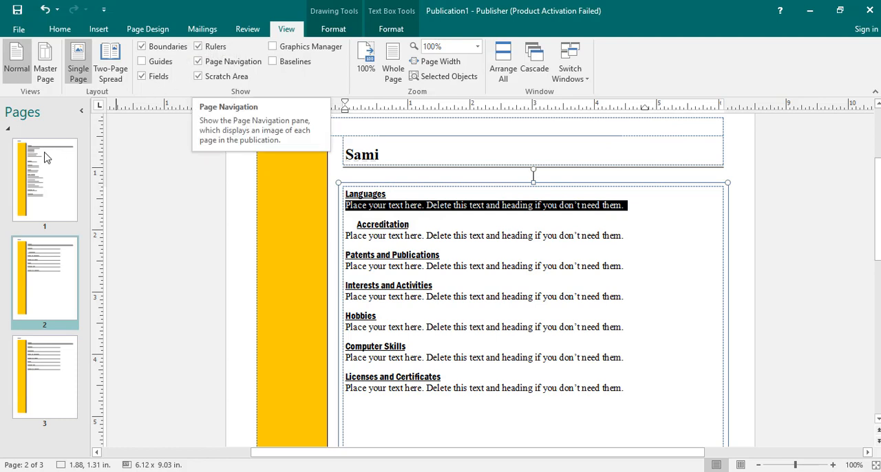
# Hide the rulers and the page navigation pane in the resume
pyautogui.click(213, 47)
pyautogui.click(222, 63)
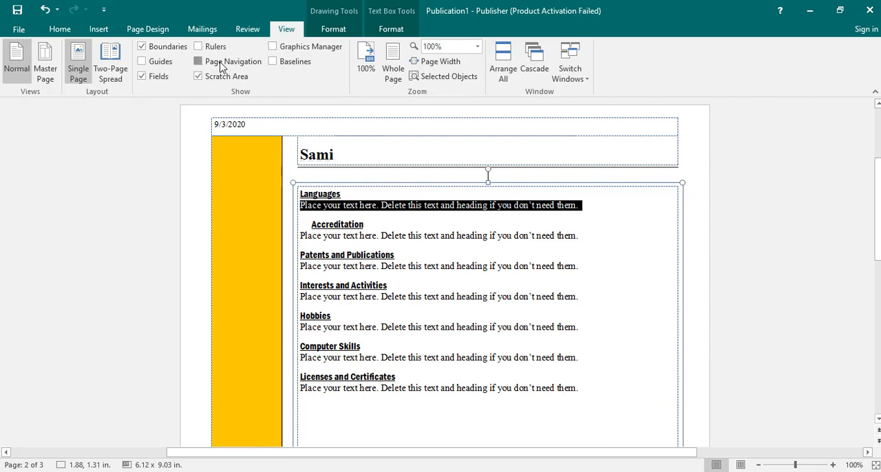
pyautogui.doubleClick(222, 65)
# Insert the picture IMG_9835-1 from the Desktop folder onto page 2
pyautogui.click(98, 29)
pyautogui.click(114, 71)
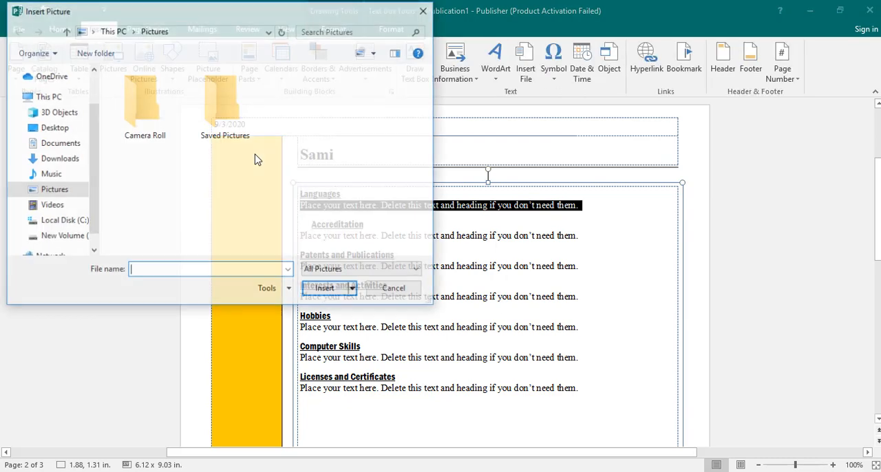
pyautogui.click(55, 179)
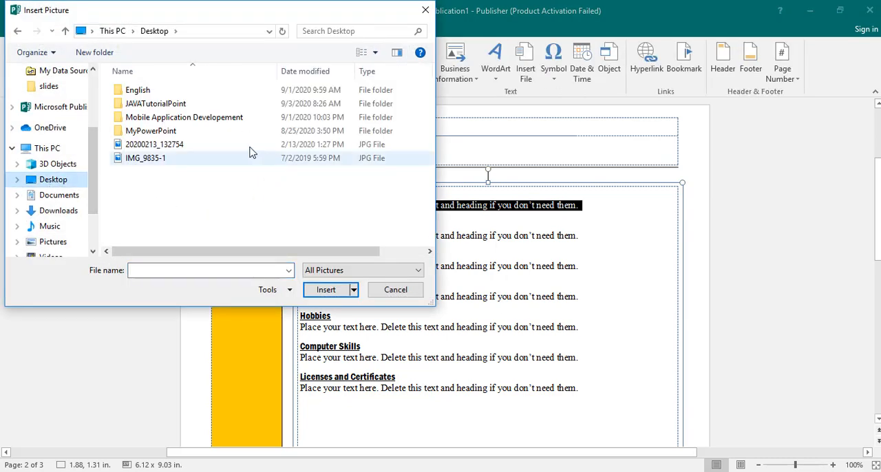
pyautogui.doubleClick(177, 158)
# Shrink the inserted photo to about 4.70 x 5.76 in. and place it just outside the yellow bar, partly over the page's left edge
pyautogui.moveTo(422, 230); pyautogui.dragTo(193, 227)
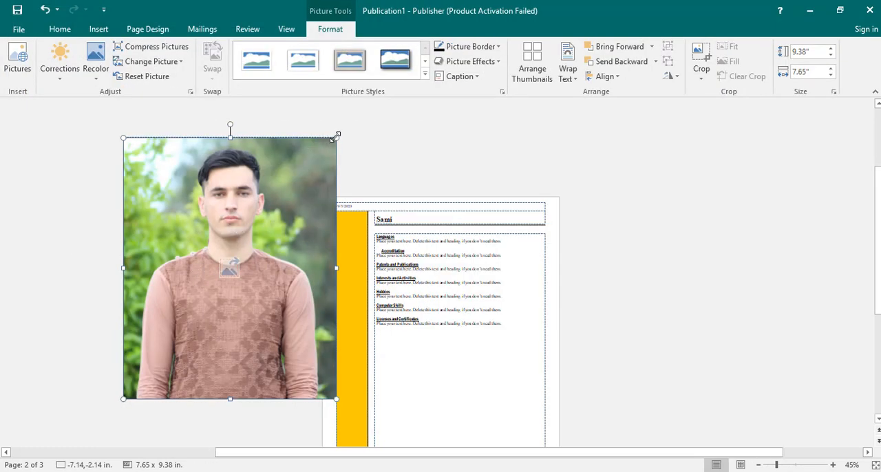
pyautogui.moveTo(323, 163); pyautogui.dragTo(254, 238)
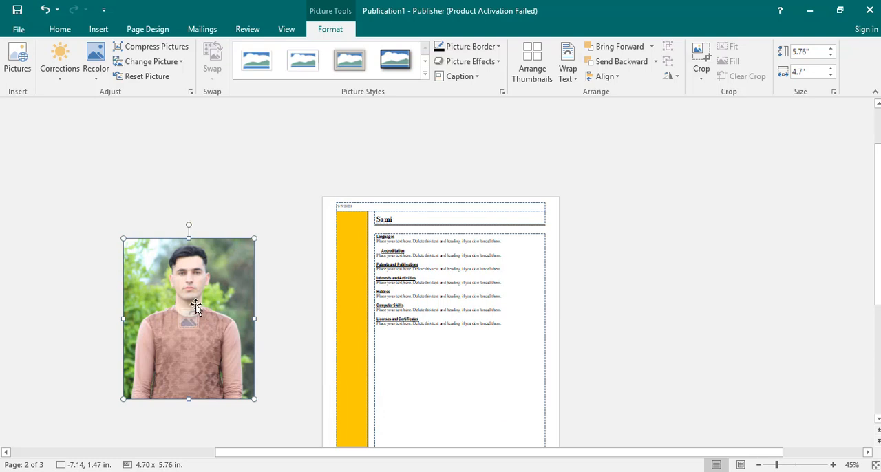
pyautogui.moveTo(196, 304); pyautogui.dragTo(278, 291)
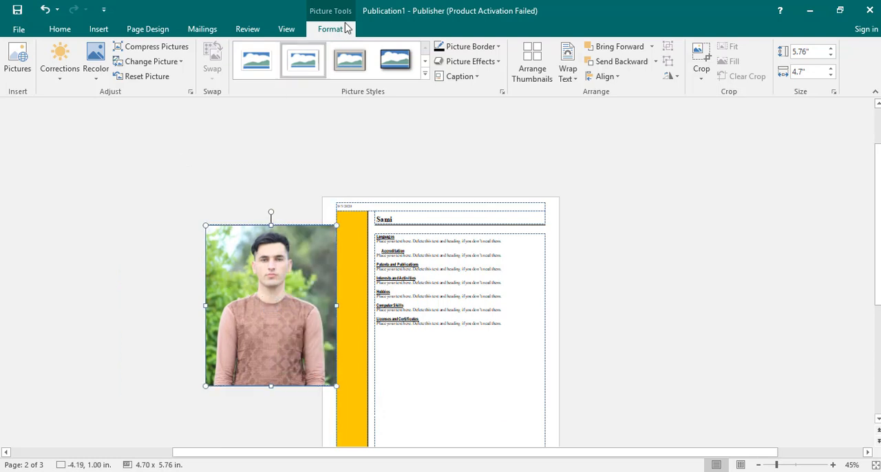
# Hide the scratch area so that the part of the photo outside the page is not displayed
pyautogui.click(287, 30)
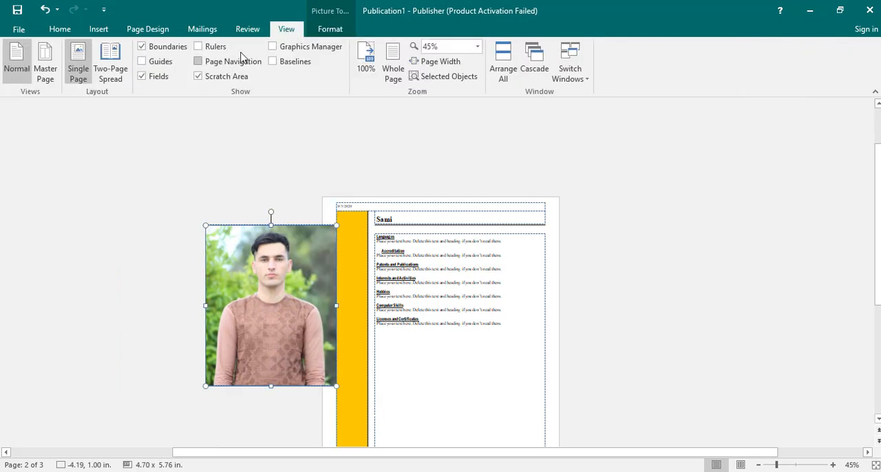
pyautogui.click(218, 76)
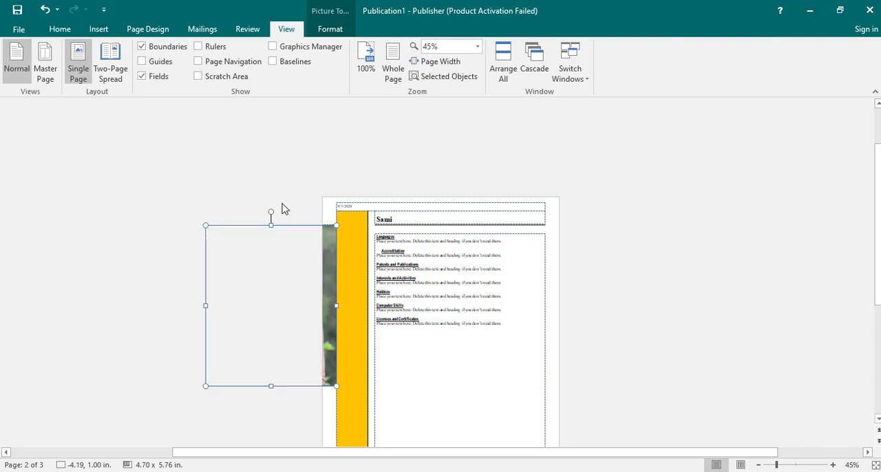
pyautogui.moveTo(324, 233)
pyautogui.click(214, 77)
pyautogui.click(214, 77)
# Open the Graphics Manager with all pictures listed and sort them by file extension
pyautogui.click(304, 48)
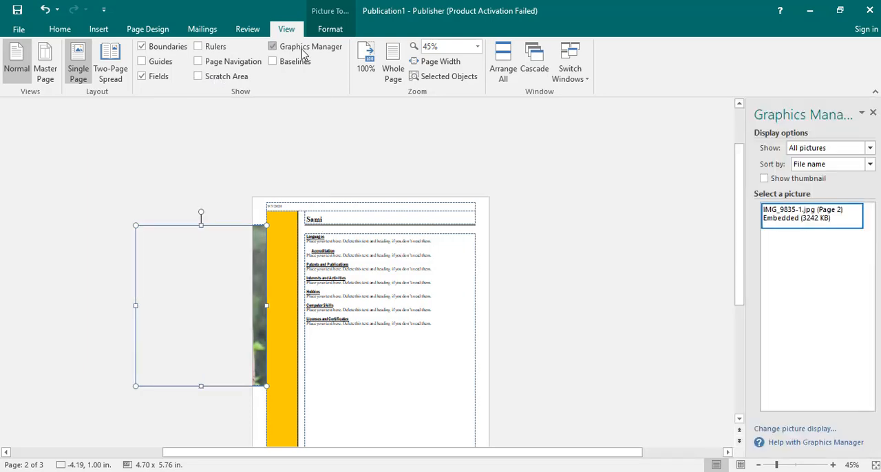
pyautogui.click(835, 150)
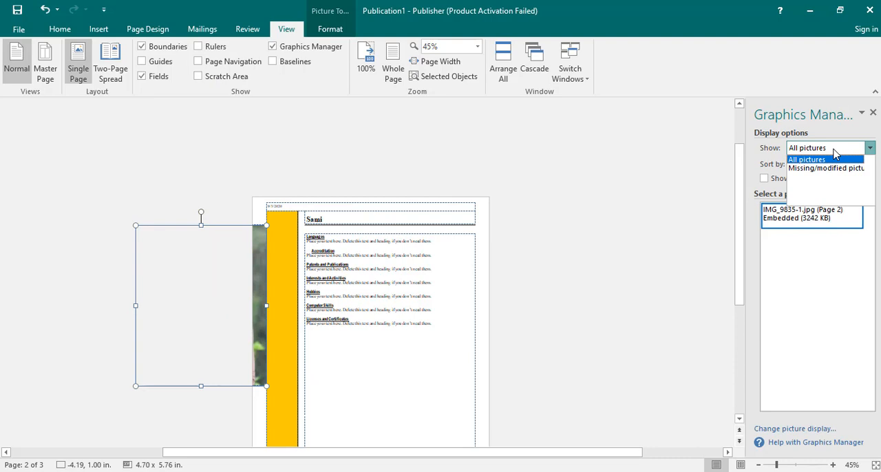
pyautogui.click(835, 153)
pyautogui.click(825, 163)
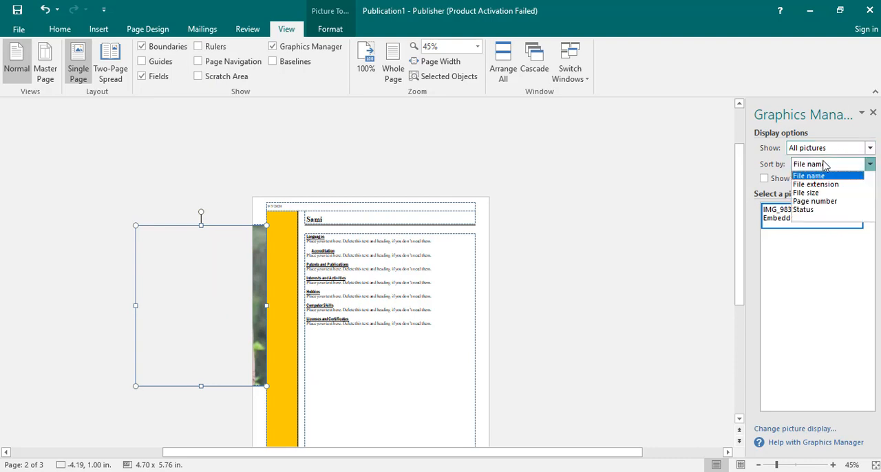
pyautogui.click(818, 179)
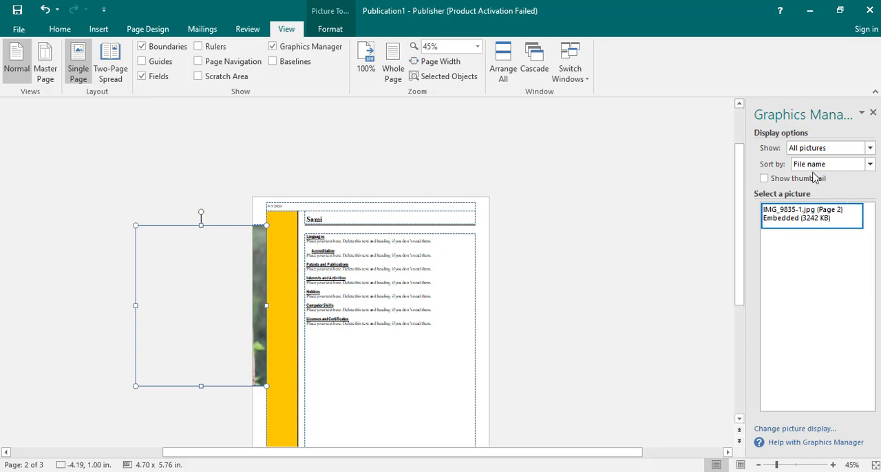
pyautogui.click(833, 163)
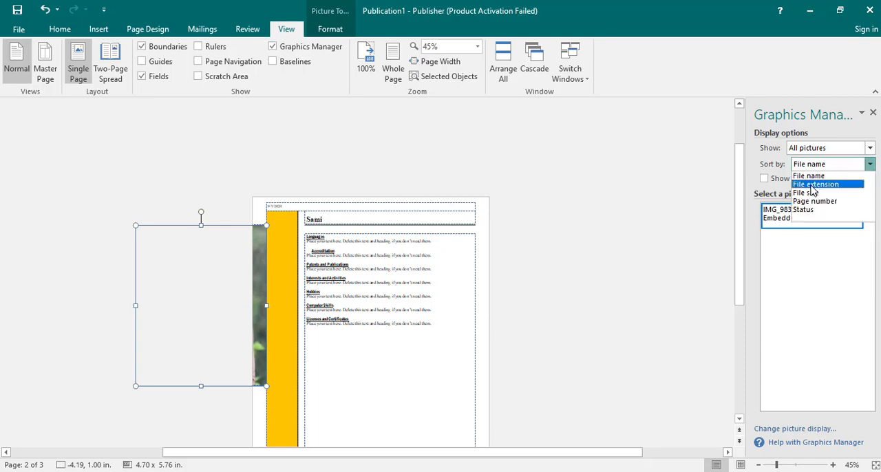
pyautogui.click(816, 183)
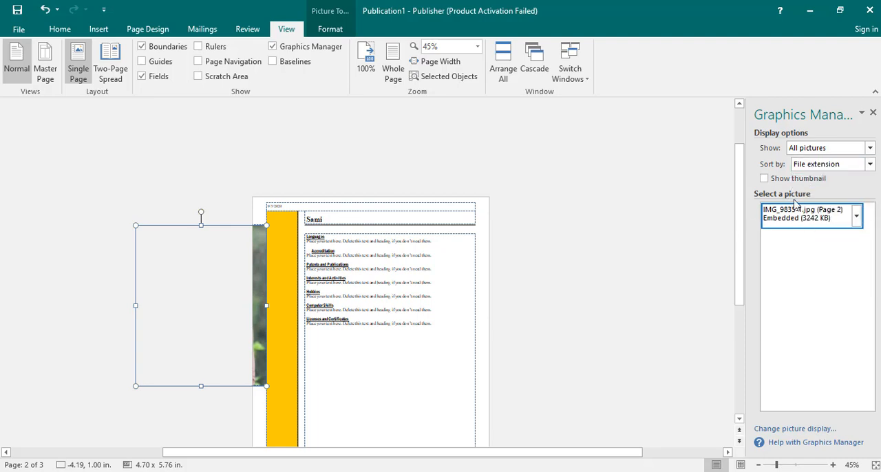
pyautogui.click(811, 165)
pyautogui.click(811, 185)
pyautogui.click(814, 165)
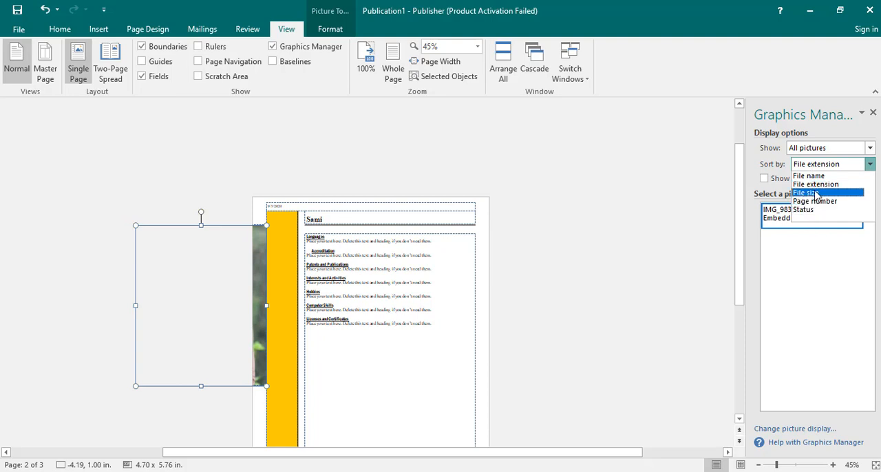
# Show the picture thumbnail in the Graphics Manager, turn it off again, and close the manager
pyautogui.click(778, 180)
pyautogui.moveTo(780, 238)
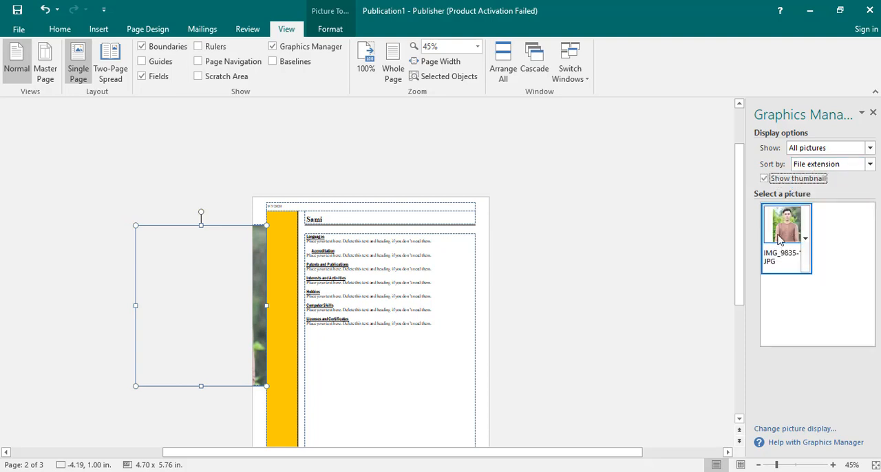
pyautogui.moveTo(788, 221)
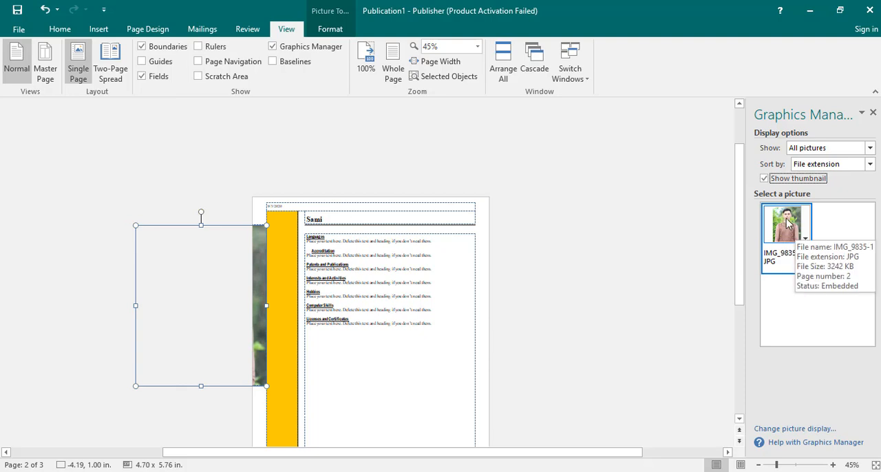
pyautogui.click(794, 178)
pyautogui.click(873, 114)
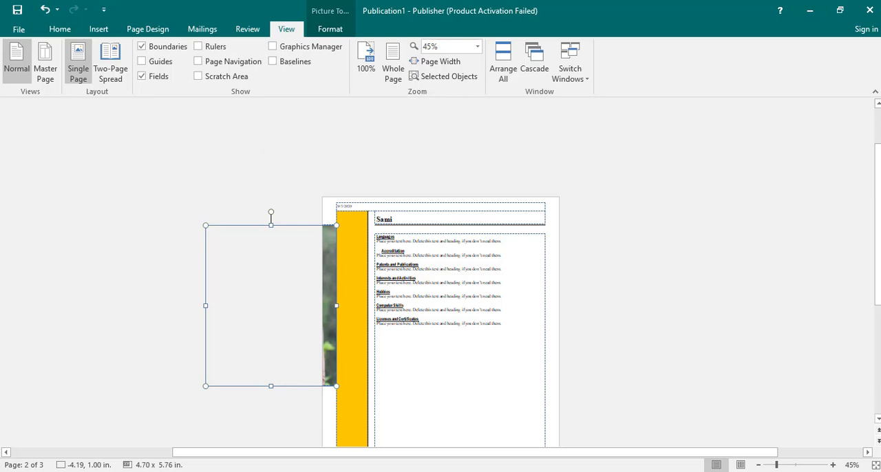
# Switch to Publication2 and show the baselines on its blank page
pyautogui.click(273, 471)
pyautogui.click(285, 438)
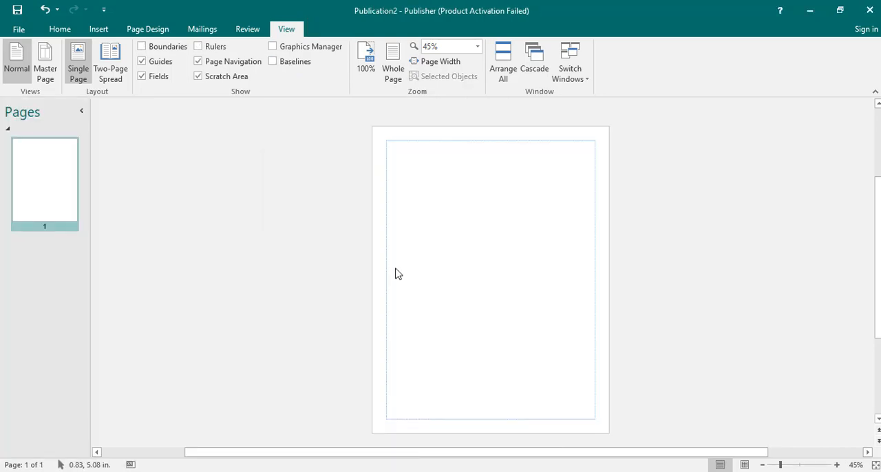
pyautogui.click(274, 61)
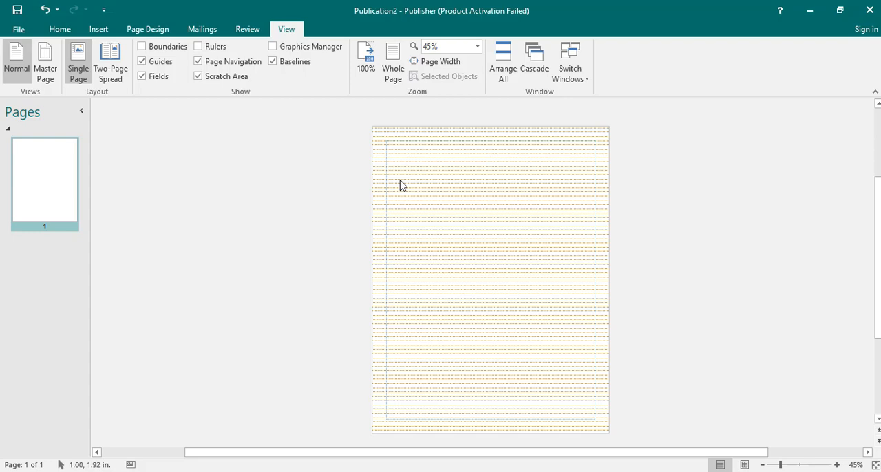
# Zoom the blank page to 100%, to the whole page, and finally to the page width
pyautogui.click(367, 69)
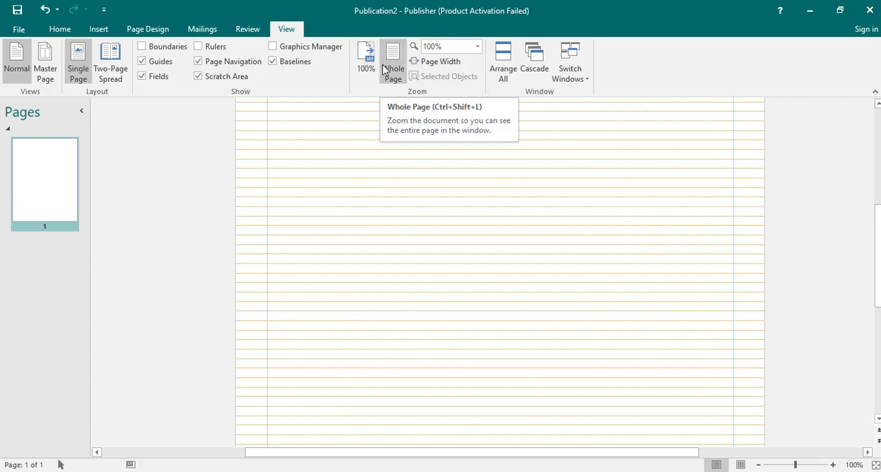
pyautogui.click(384, 70)
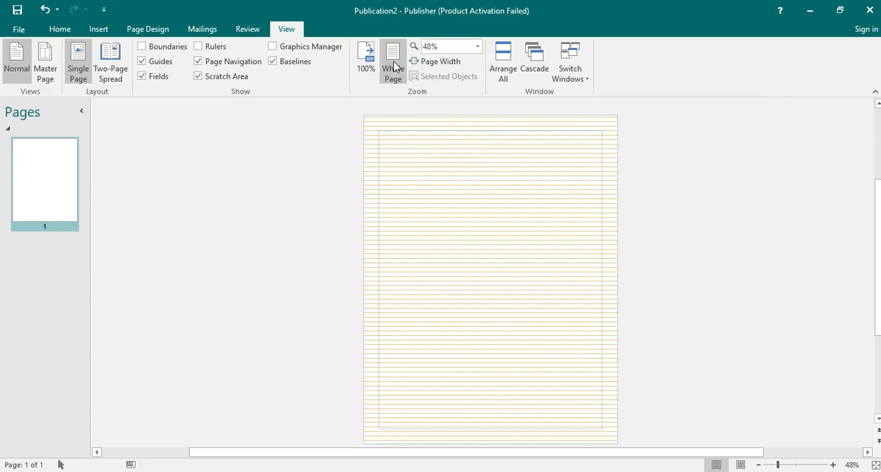
pyautogui.click(425, 46)
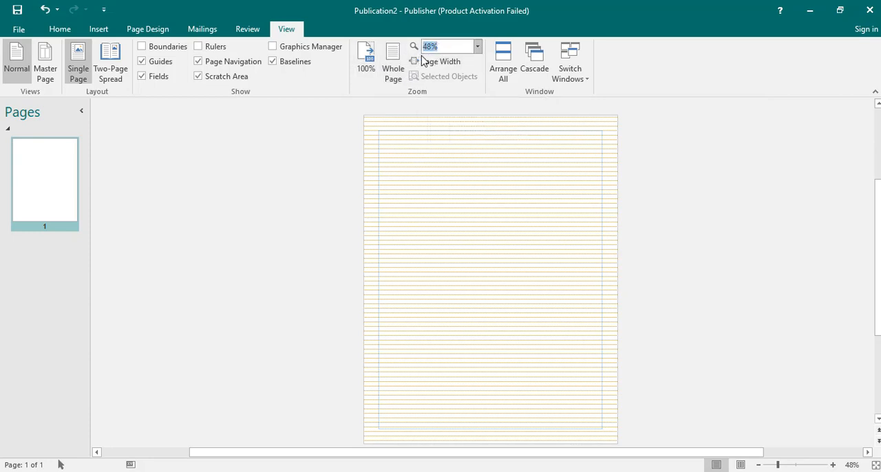
pyautogui.click(427, 61)
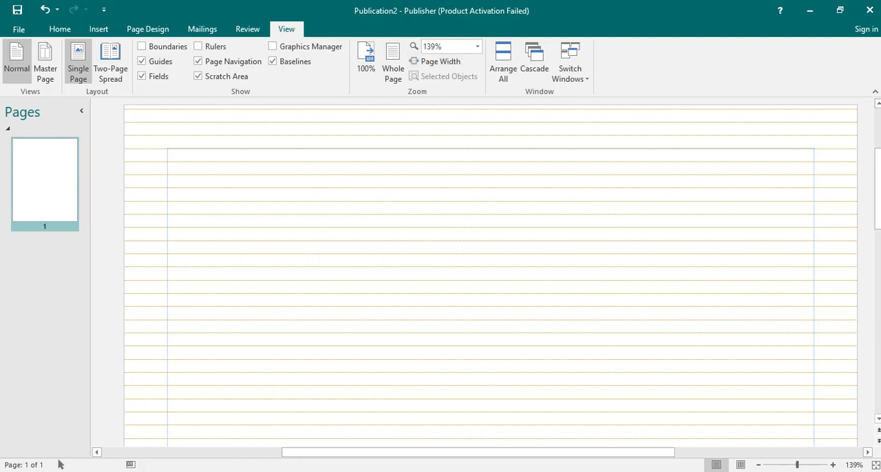
# Switch to Publication1 and zoom in on the selected photo
pyautogui.moveTo(60, 464)
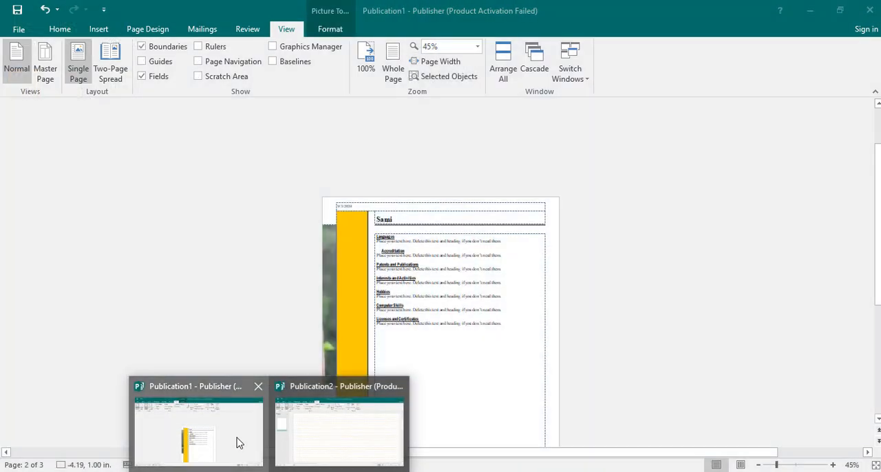
pyautogui.click(237, 441)
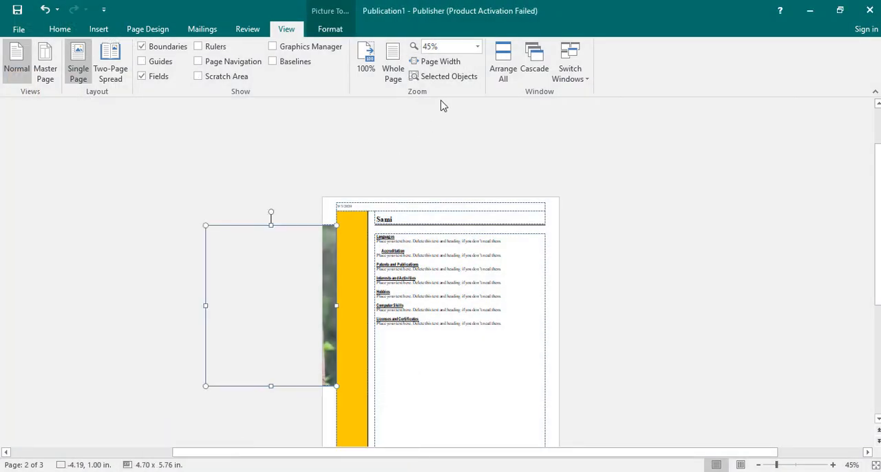
pyautogui.click(444, 76)
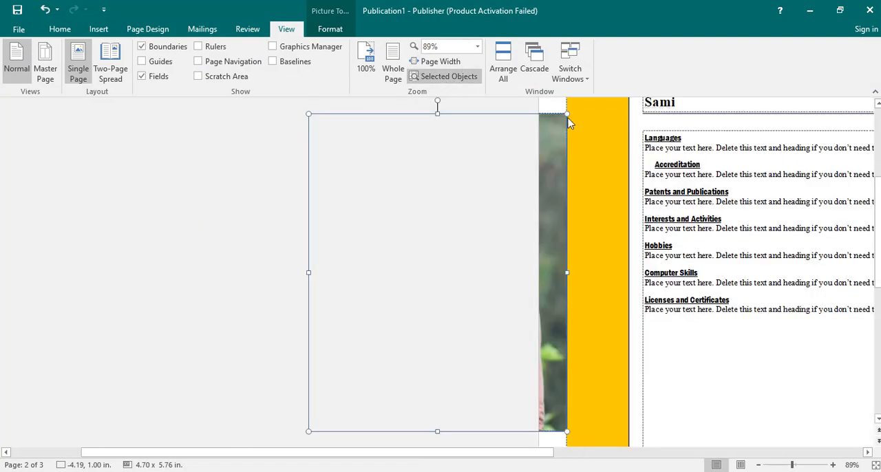
# Arrange both publication windows side by side, maximize Publication1 again, and cascade the windows
pyautogui.click(503, 68)
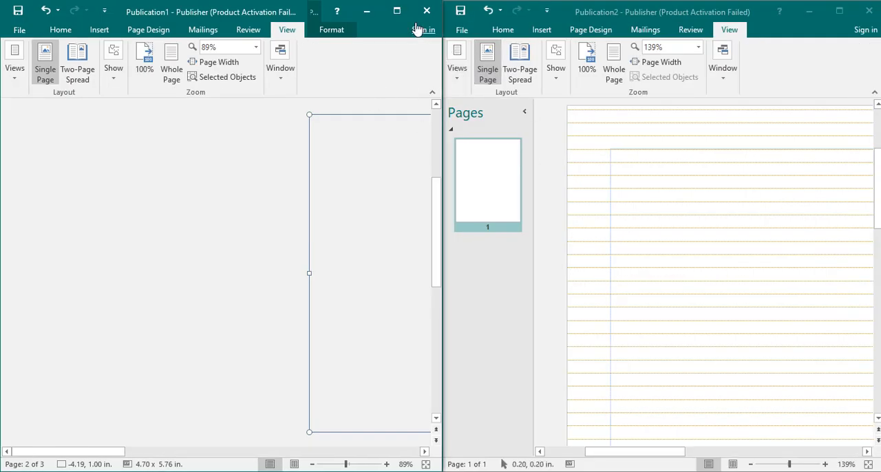
pyautogui.click(397, 10)
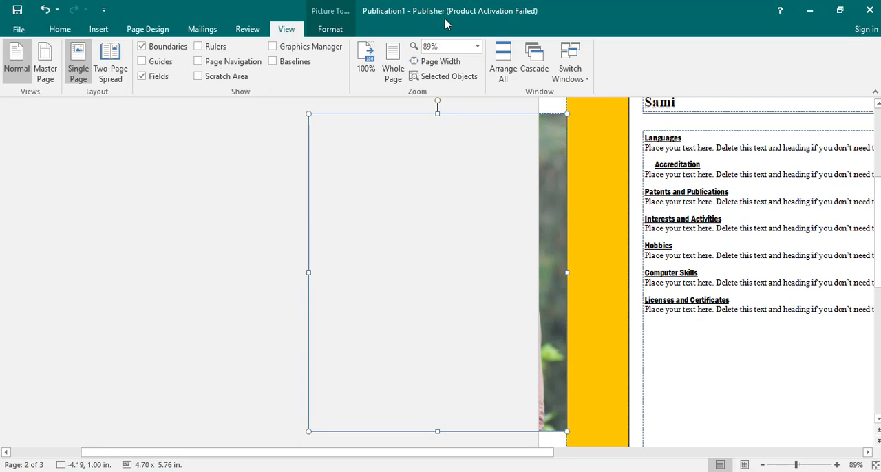
pyautogui.click(533, 69)
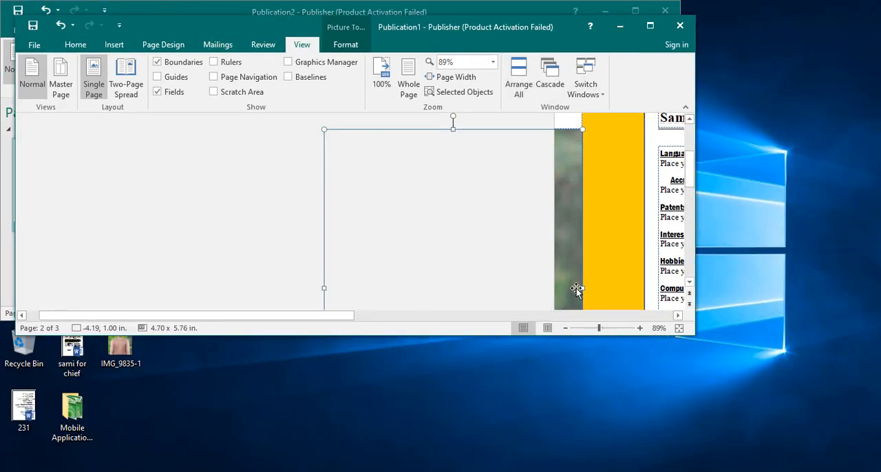
# Switch between the Publication1 and Publication2 windows, ending on Publication2, and maximize it
pyautogui.click(580, 84)
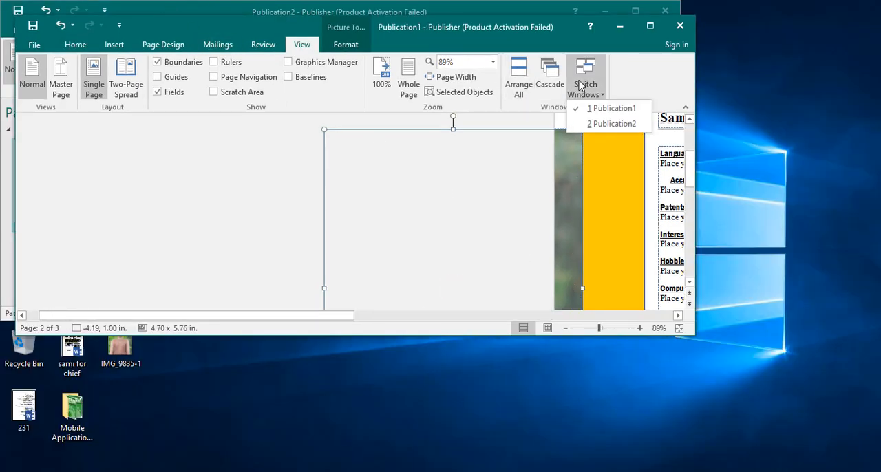
pyautogui.click(585, 124)
pyautogui.click(575, 81)
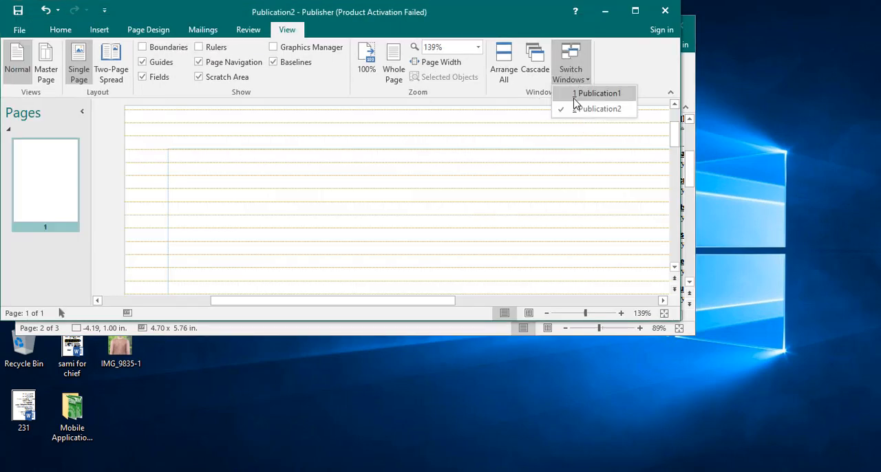
pyautogui.click(579, 98)
pyautogui.click(582, 87)
pyautogui.click(590, 128)
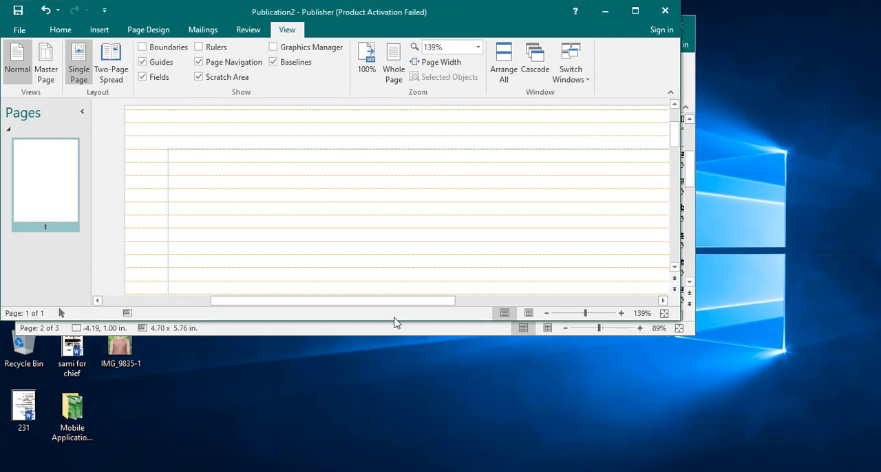
pyautogui.click(634, 11)
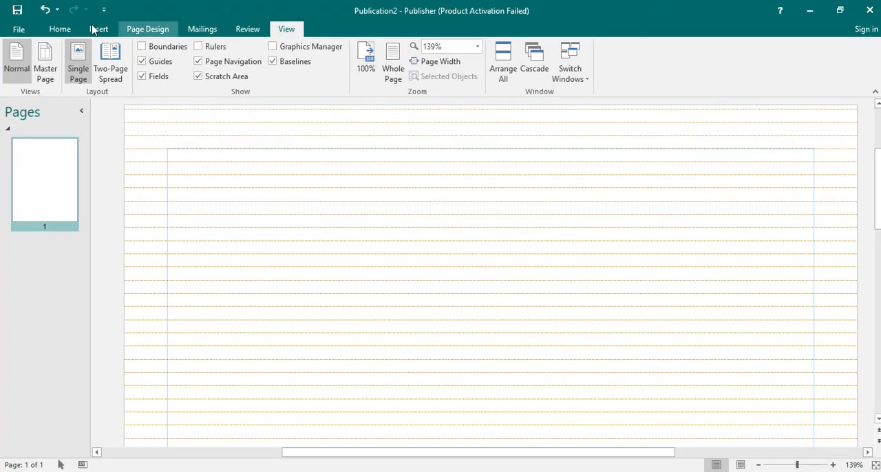
# View the General page of the Publisher options and close it without making changes
pyautogui.click(19, 29)
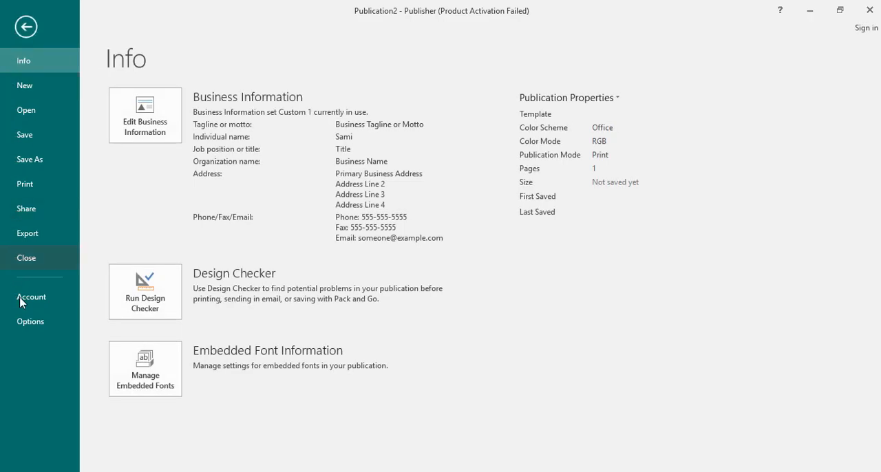
pyautogui.click(28, 322)
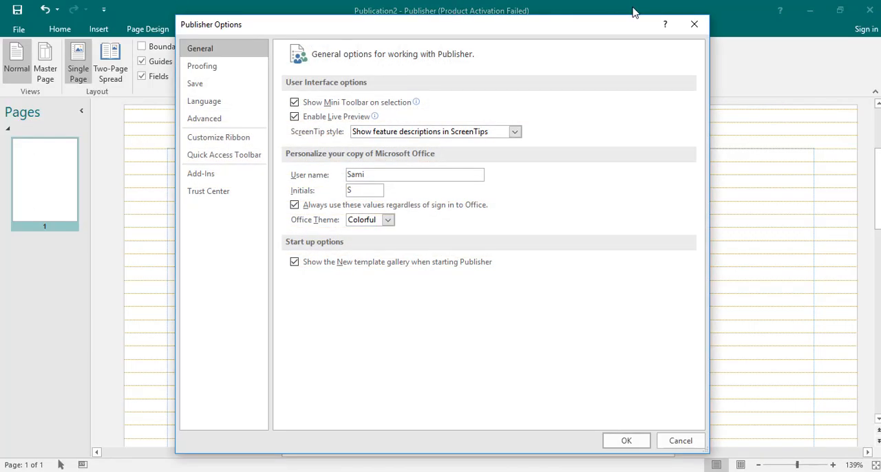
pyautogui.click(696, 24)
pyautogui.click(246, 30)
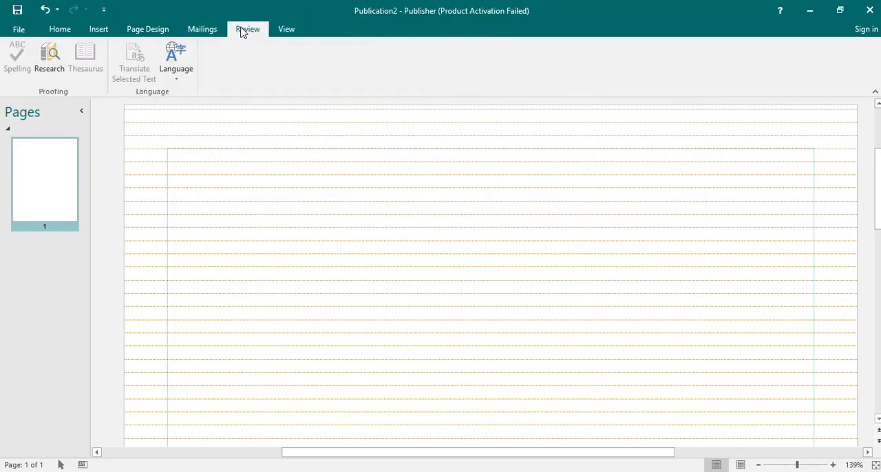
pyautogui.click(214, 34)
pyautogui.click(138, 31)
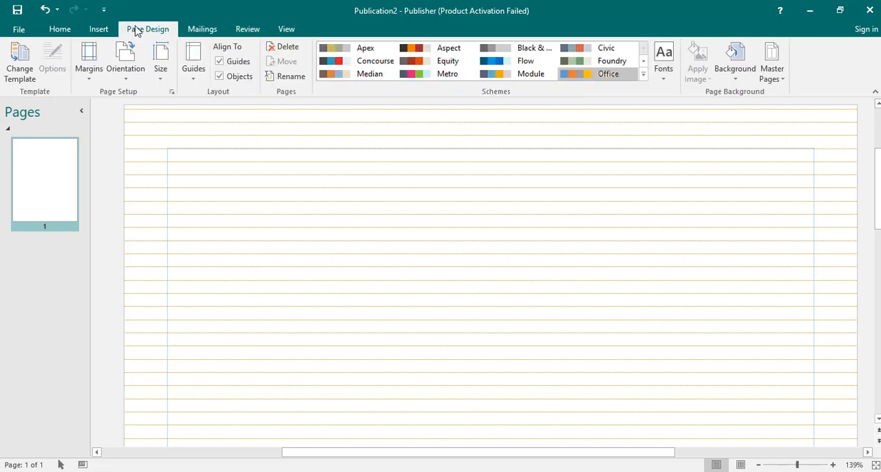
pyautogui.click(97, 31)
pyautogui.click(66, 30)
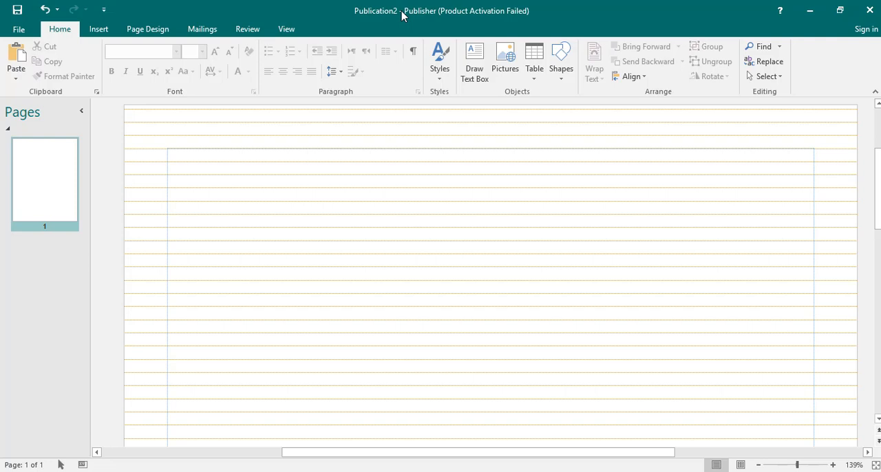
# Start closing Publication2
pyautogui.click(869, 9)
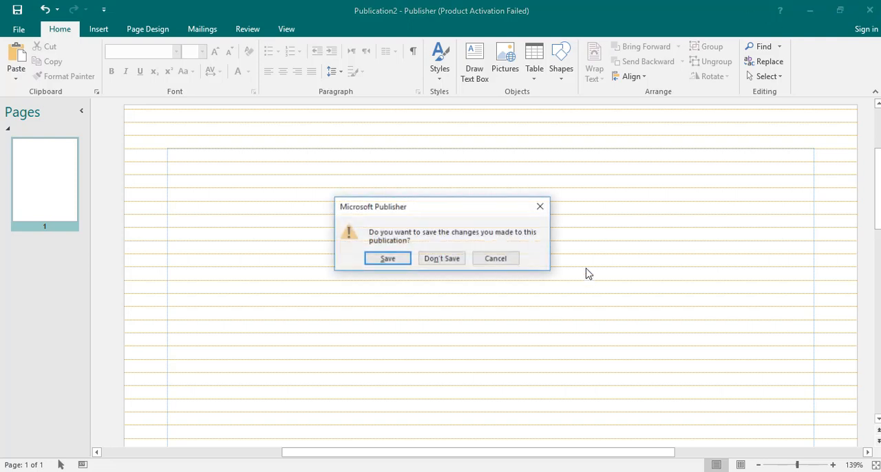
pyautogui.click(331, 471)
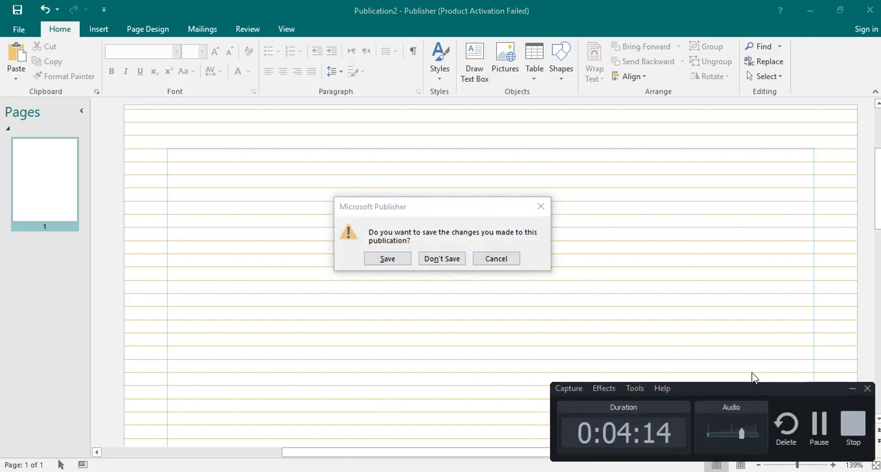